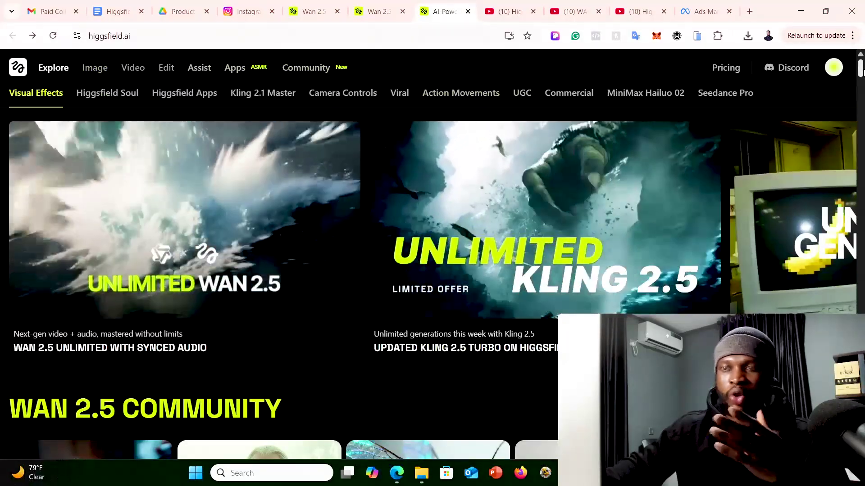
Scroll down the page and open the full Wan 2.5 Community gallery.
scroll(861, 71, down, 1)
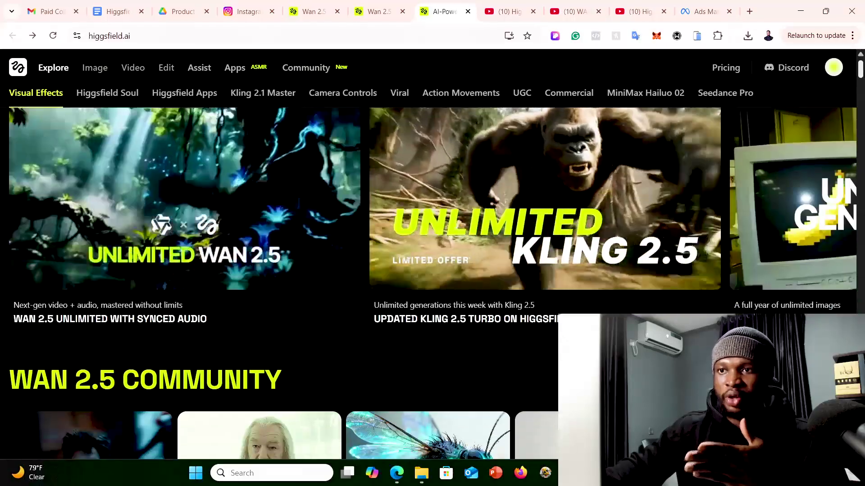
scroll(861, 71, down, 4)
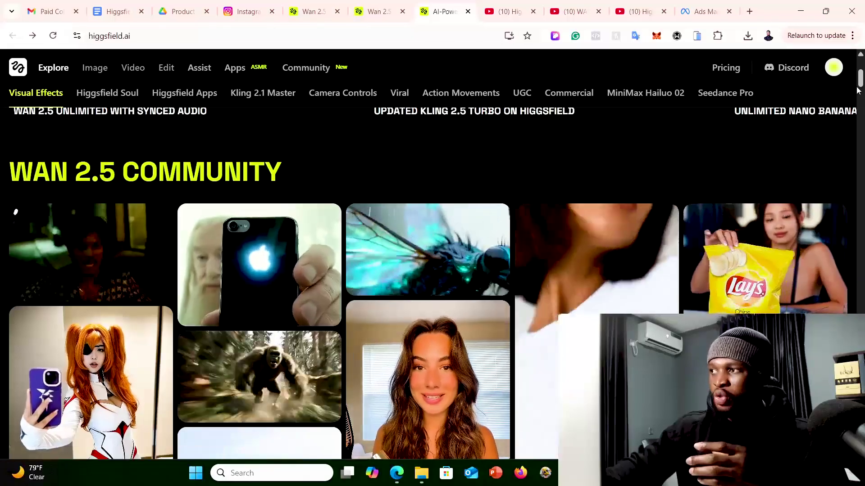
scroll(862, 157, down, 3)
scroll(412, 268, down, 4)
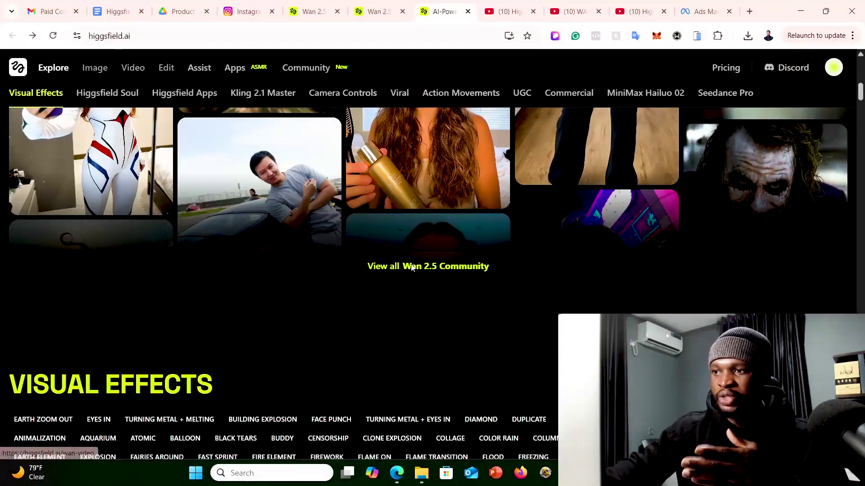
click(412, 267)
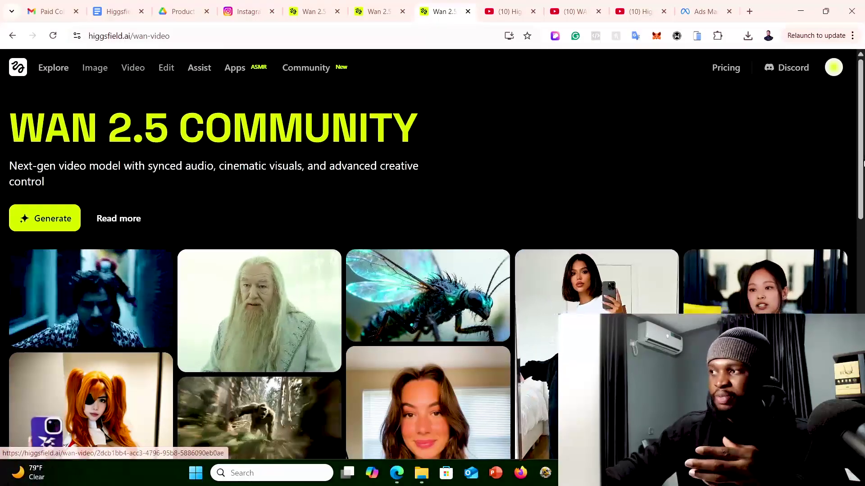
Find the sweaty young man's gym video in the grid and open it with its prompt.
scroll(834, 171, down, 4)
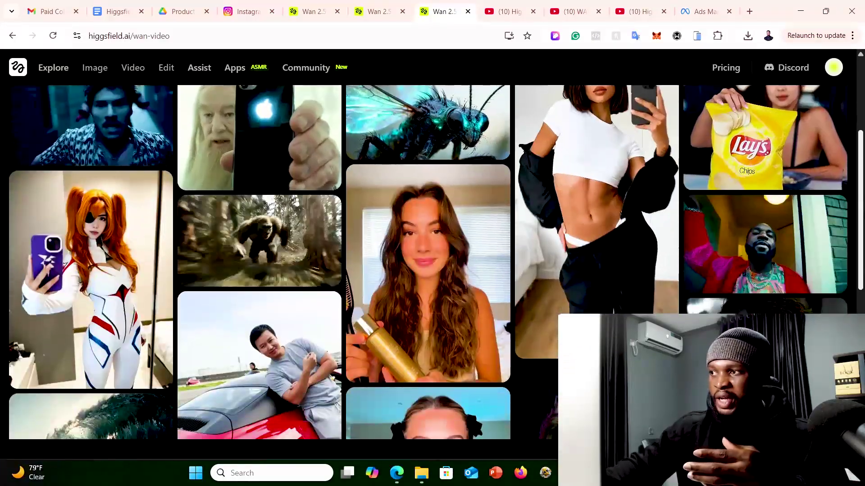
scroll(862, 189, up, 2)
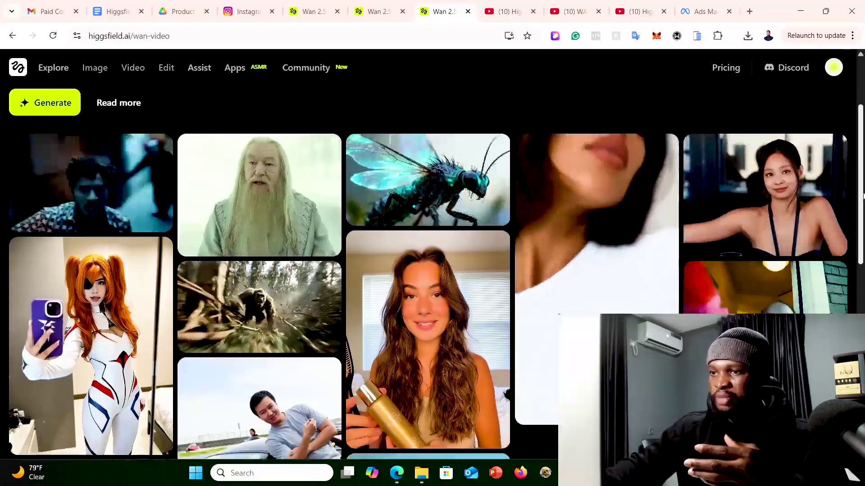
scroll(263, 192, down, 3)
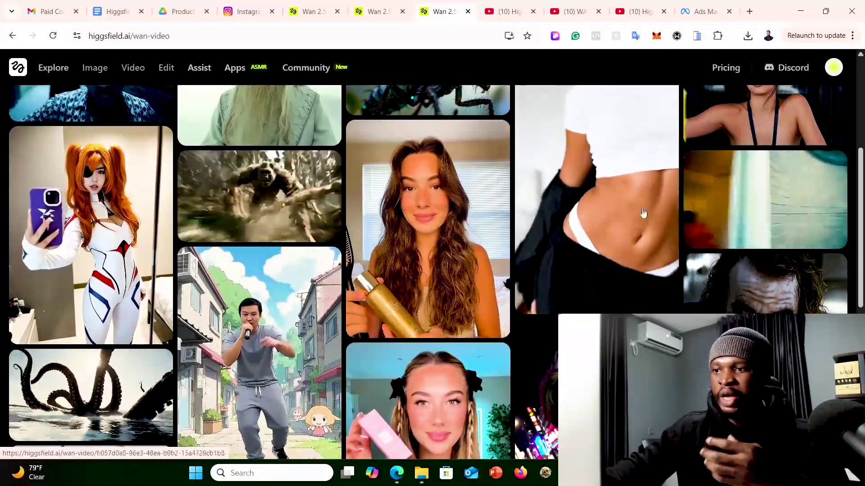
scroll(862, 215, down, 2)
scroll(862, 215, down, 4)
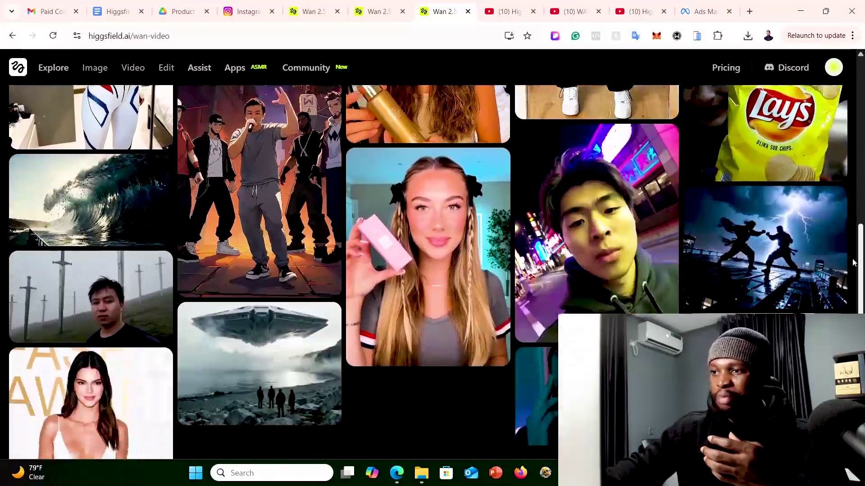
scroll(848, 303, down, 1)
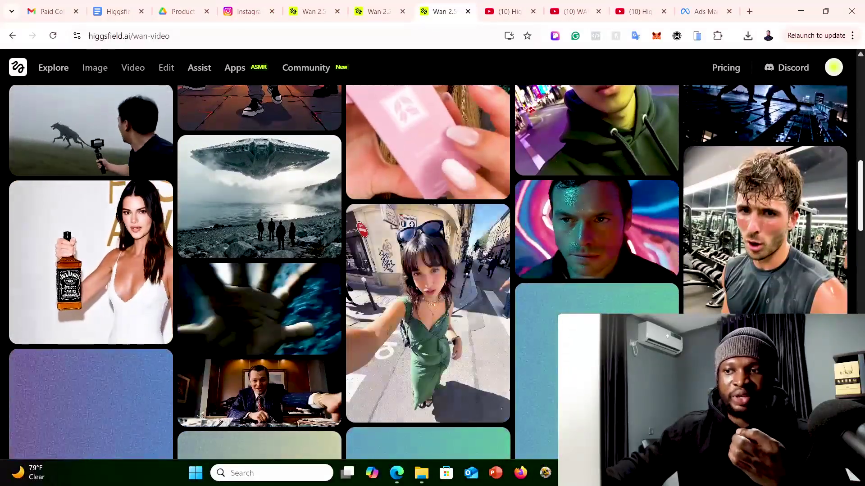
scroll(433, 270, down, 2)
scroll(773, 245, up, 2)
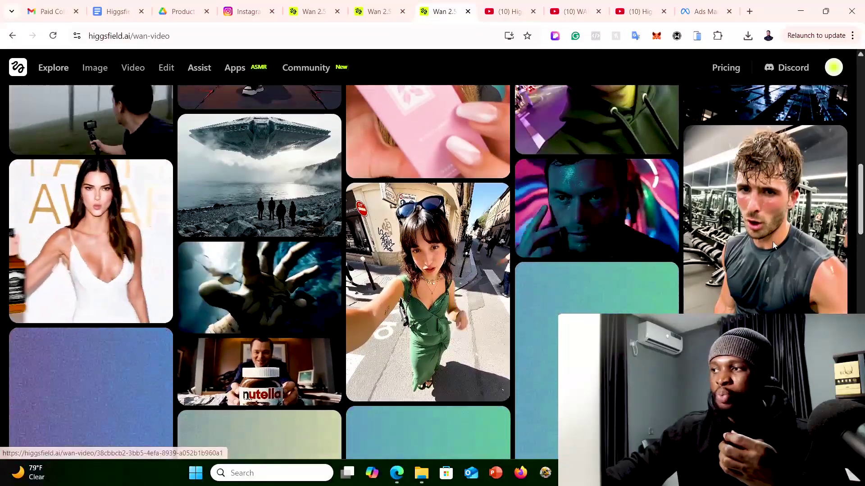
click(773, 246)
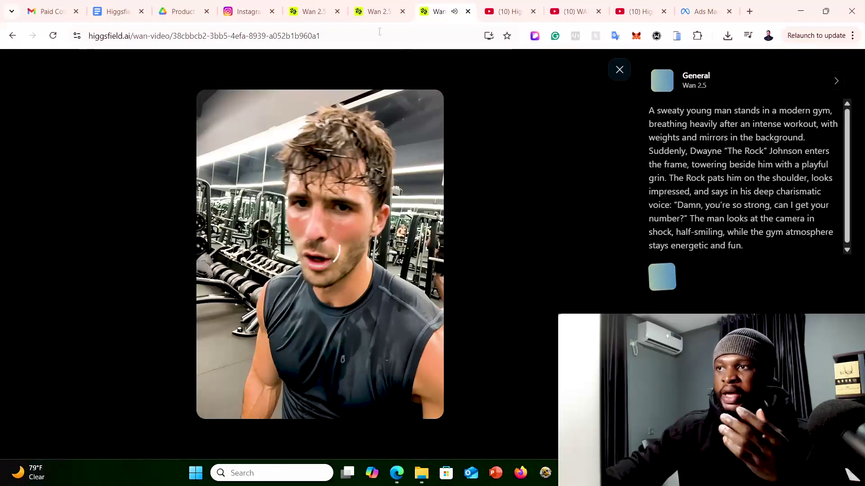
Replay the earlier Rock gym generations against the community gym clip, then close the viewer.
click(368, 17)
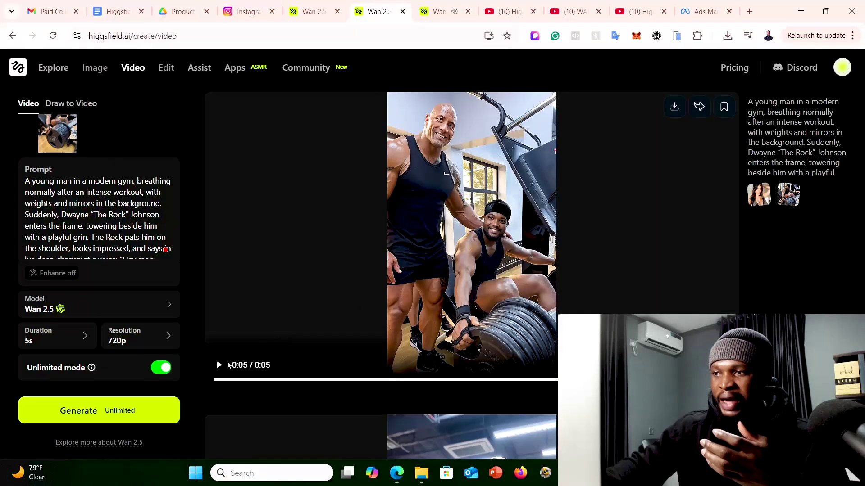
click(218, 366)
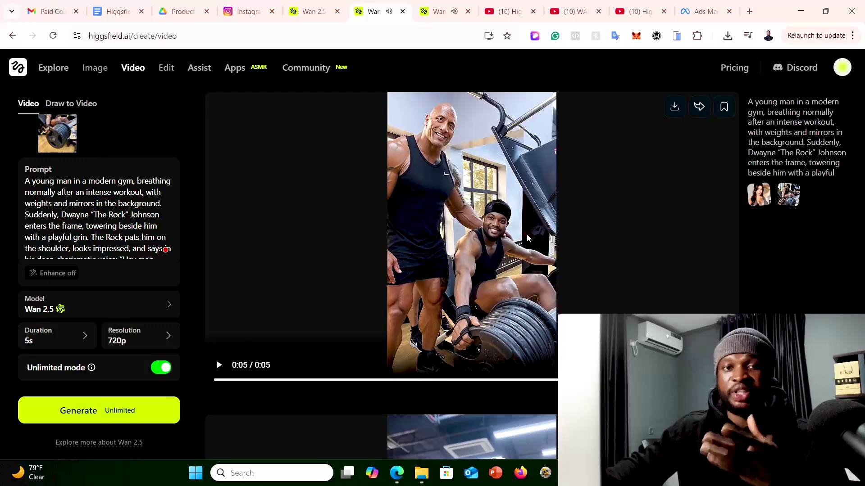
click(443, 13)
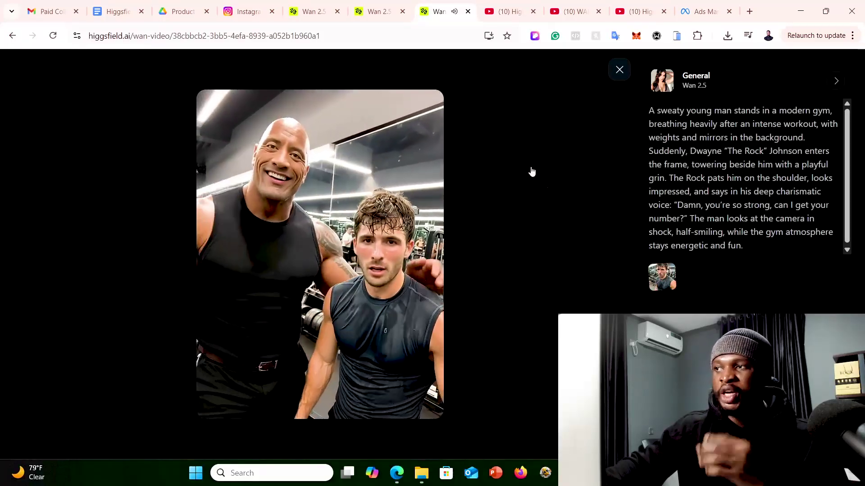
click(366, 10)
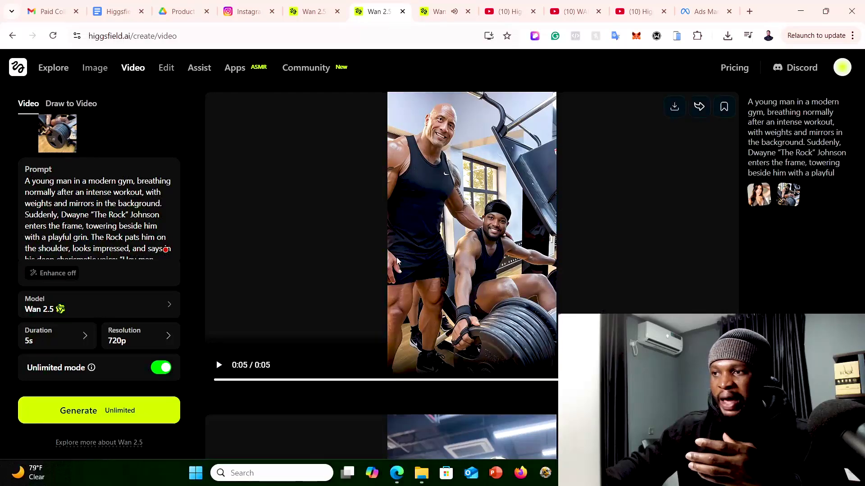
click(219, 366)
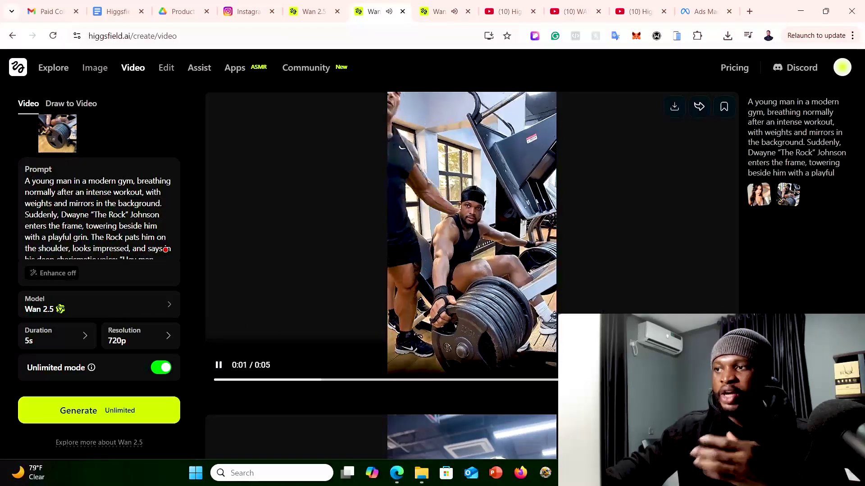
click(434, 12)
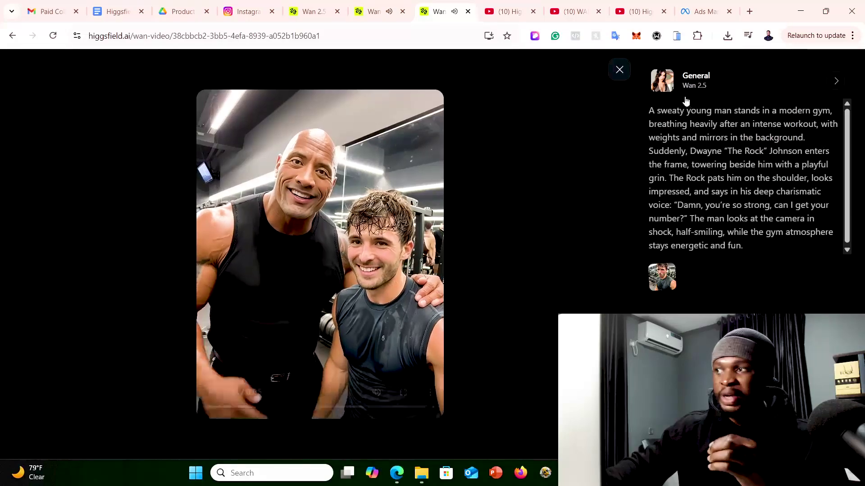
click(571, 107)
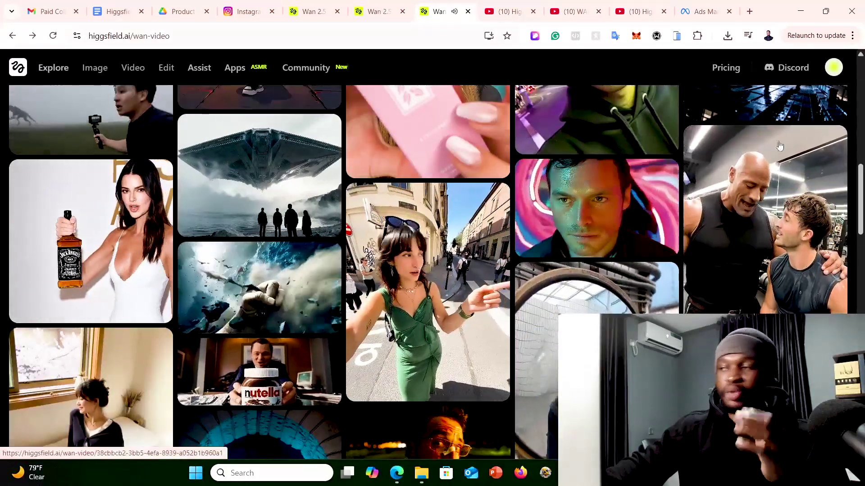
Find the Coca-Cola video in the grid, open it and copy its prompt.
scroll(837, 227, down, 5)
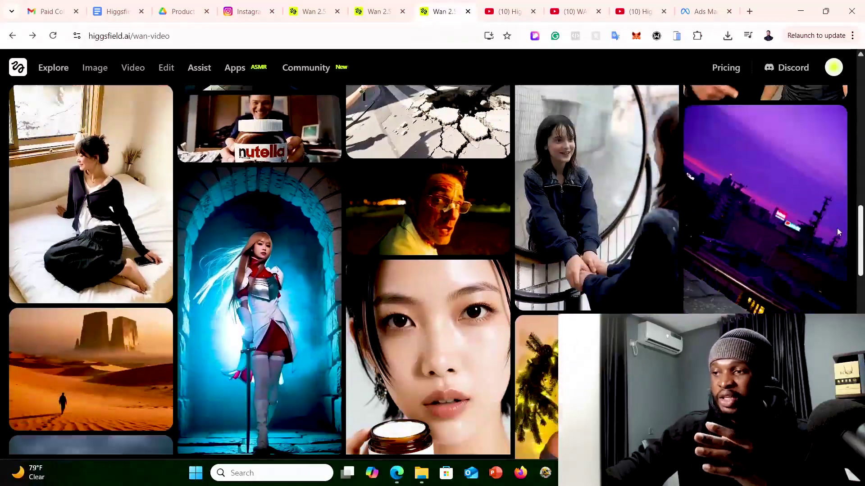
scroll(837, 228, down, 9)
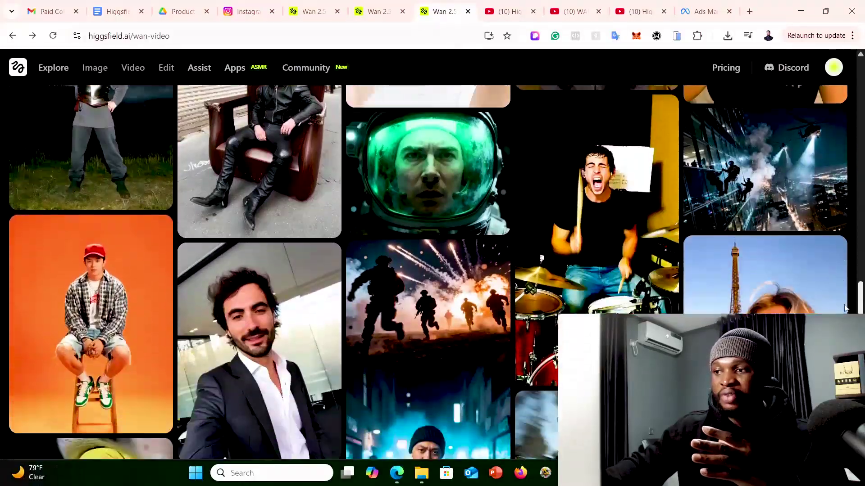
scroll(844, 308, down, 3)
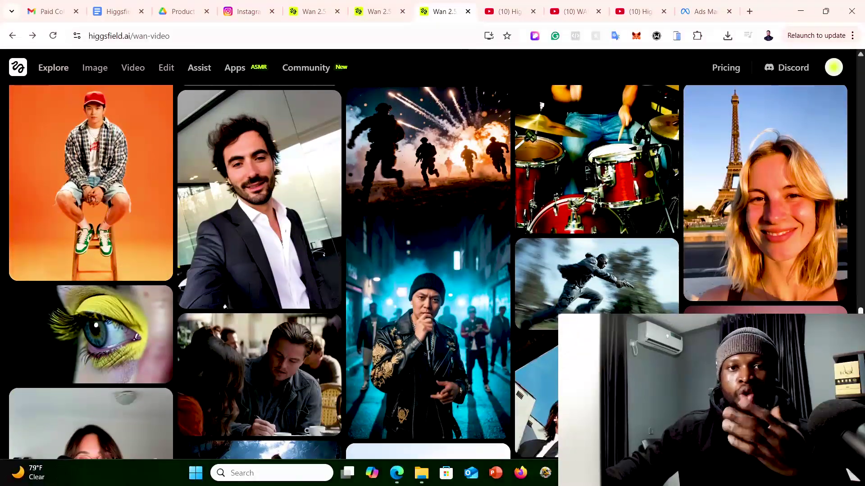
scroll(513, 292, down, 6)
scroll(513, 291, up, 3)
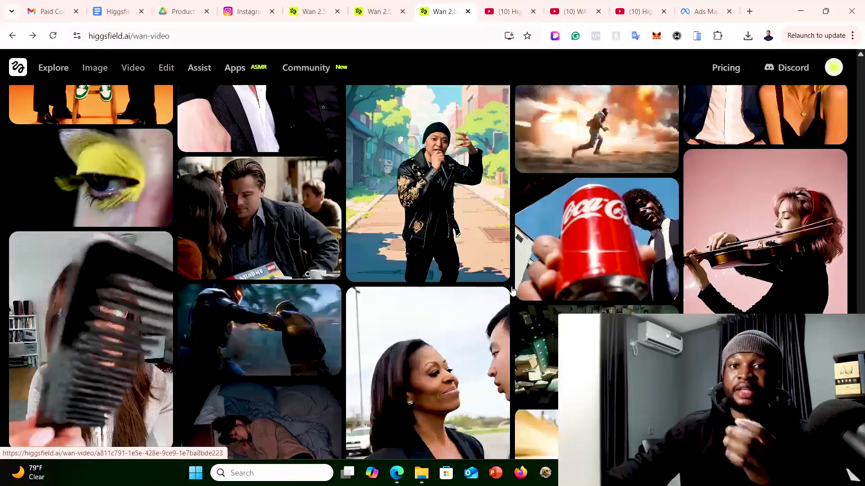
click(531, 277)
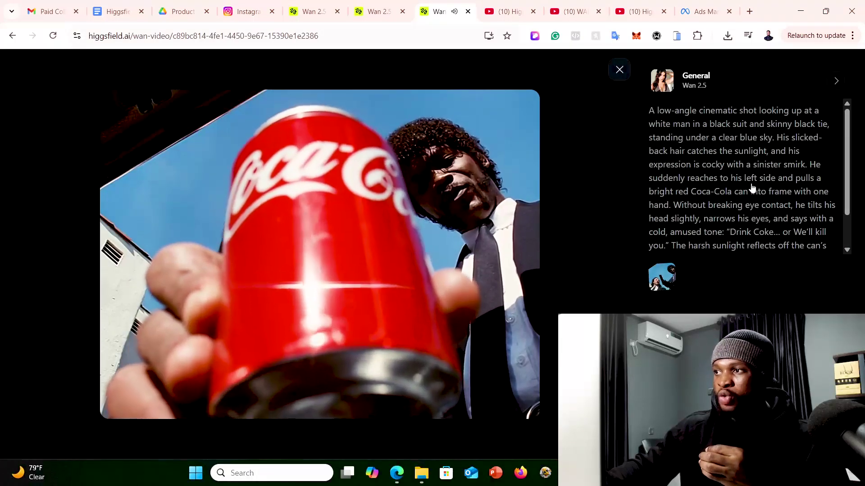
click(735, 201)
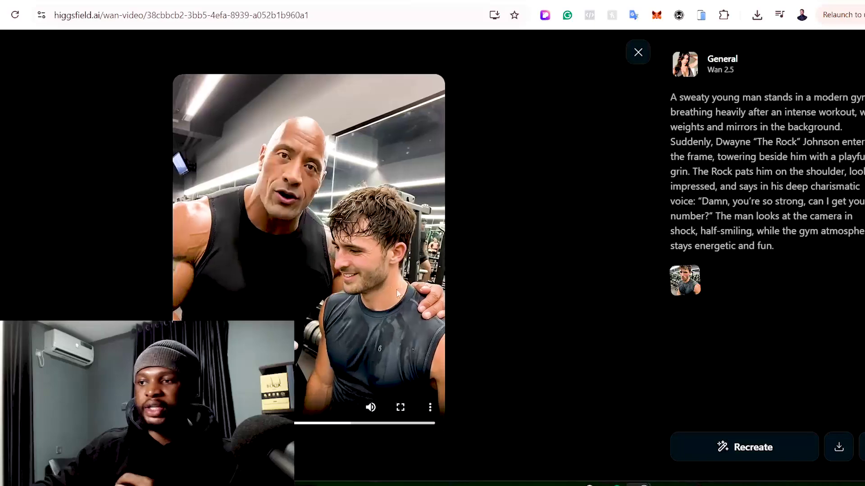
Reuse the gym video's prompt for a new generation, with IMG_0963.JPG as the reference image.
click(749, 448)
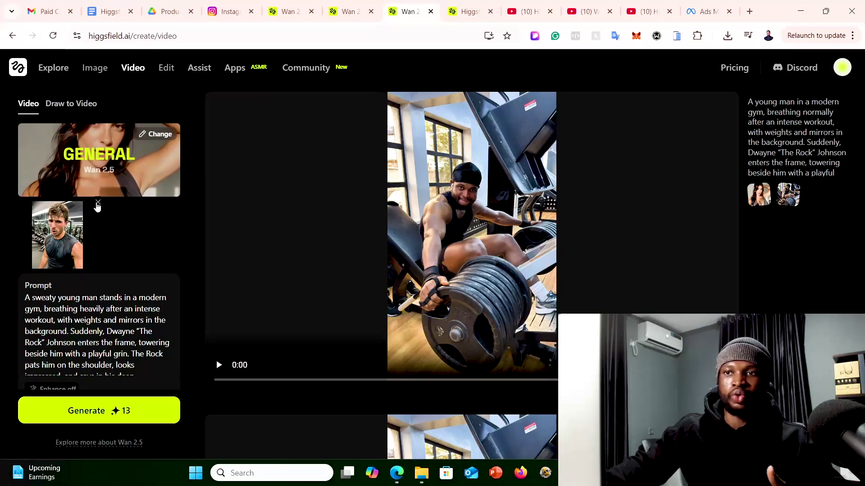
click(98, 203)
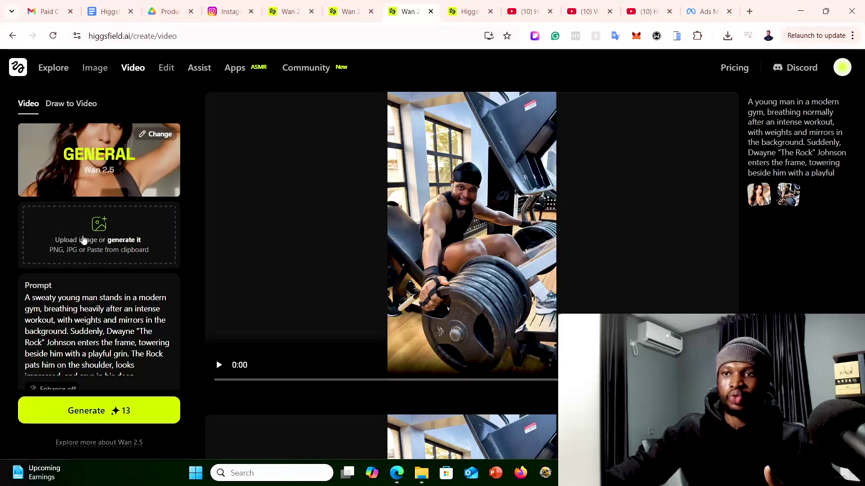
click(68, 242)
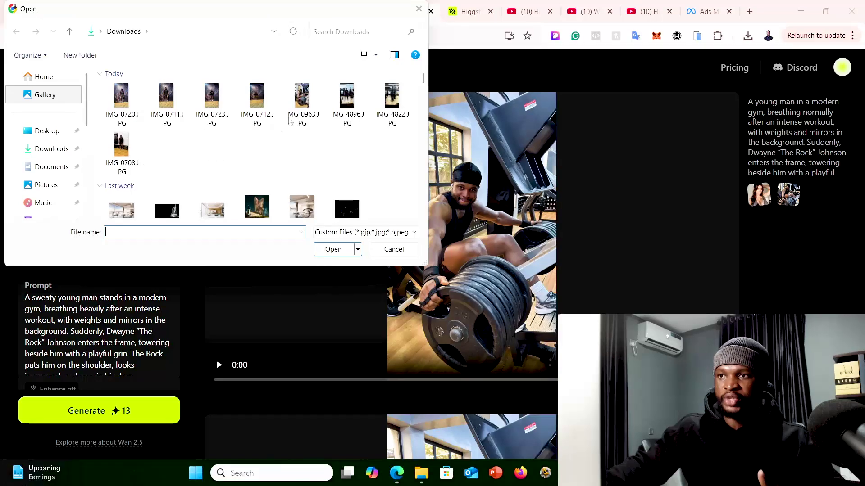
click(323, 254)
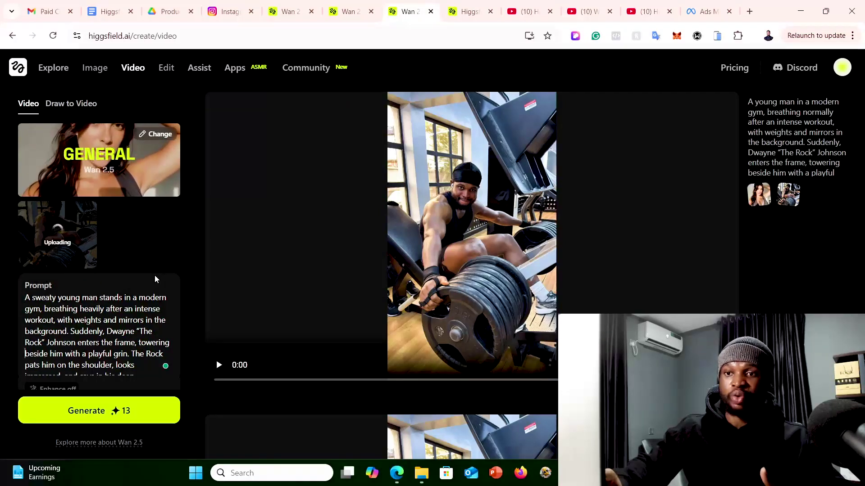
key(Down)
key(Down)
key(Down)
key(Down)
key(Down)
key(Down)
key(Down)
key(Down)
key(Down)
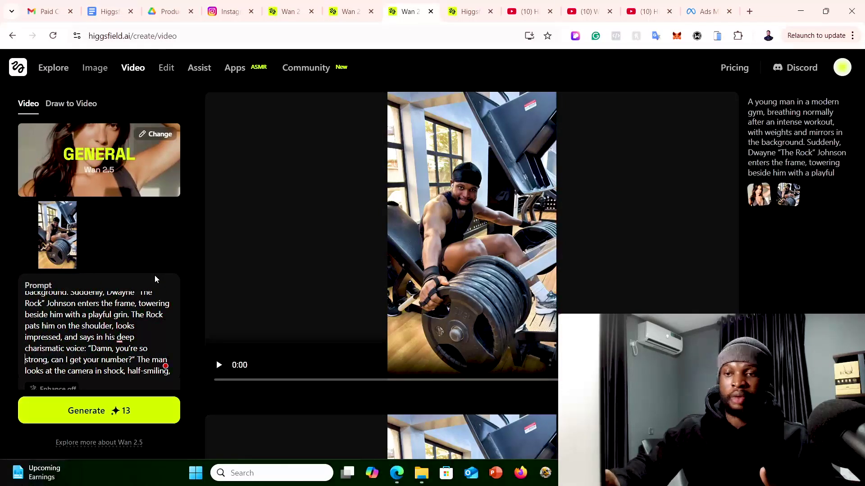
key(ctrl+Home)
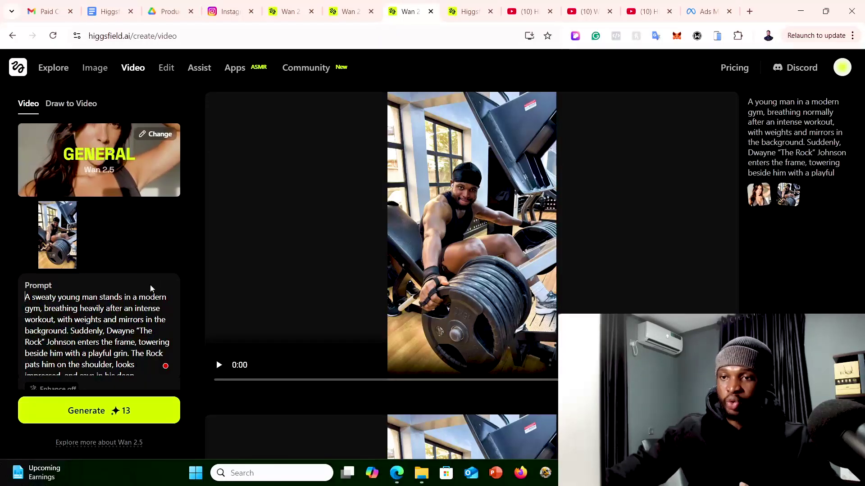
Keep the model at Wan 2.5, the duration at 5s and the resolution at 720p.
scroll(185, 305, down, 3)
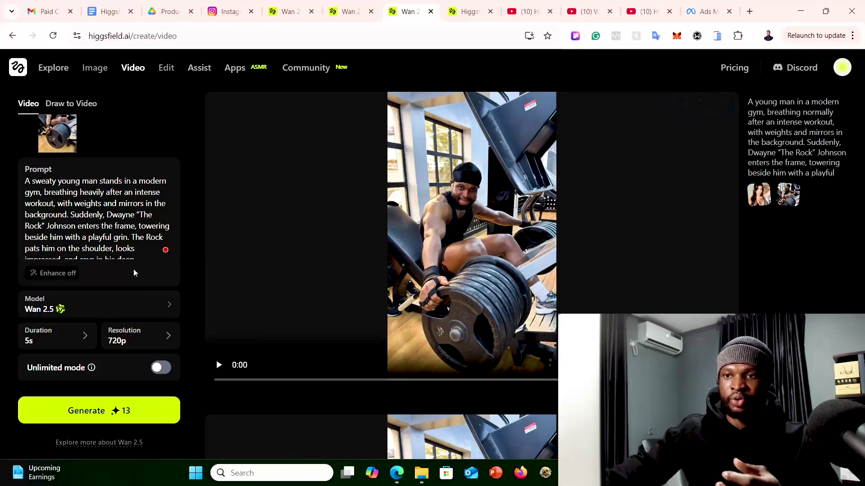
click(47, 306)
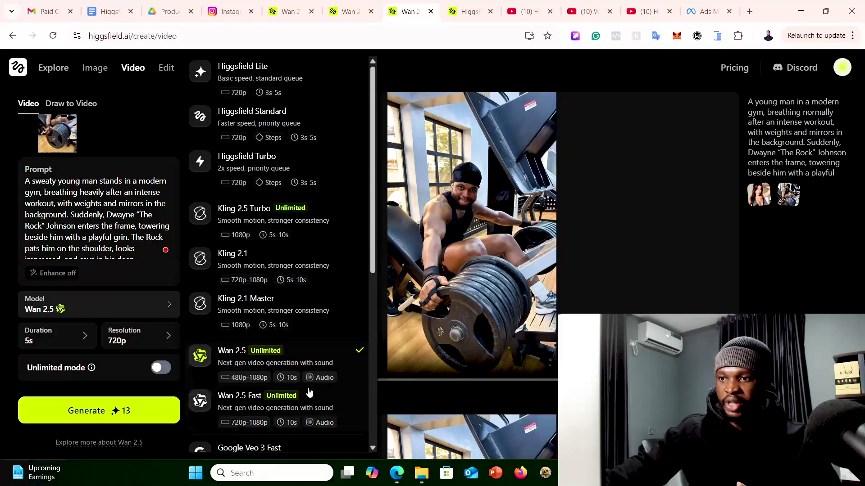
click(103, 303)
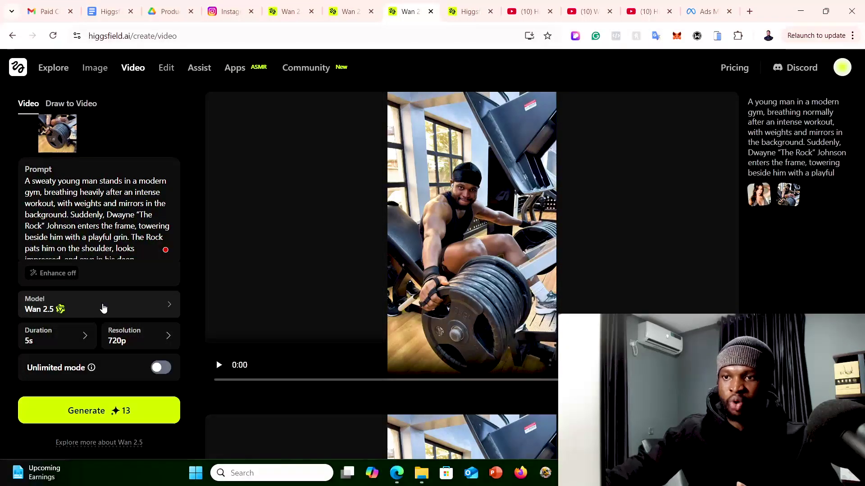
click(42, 342)
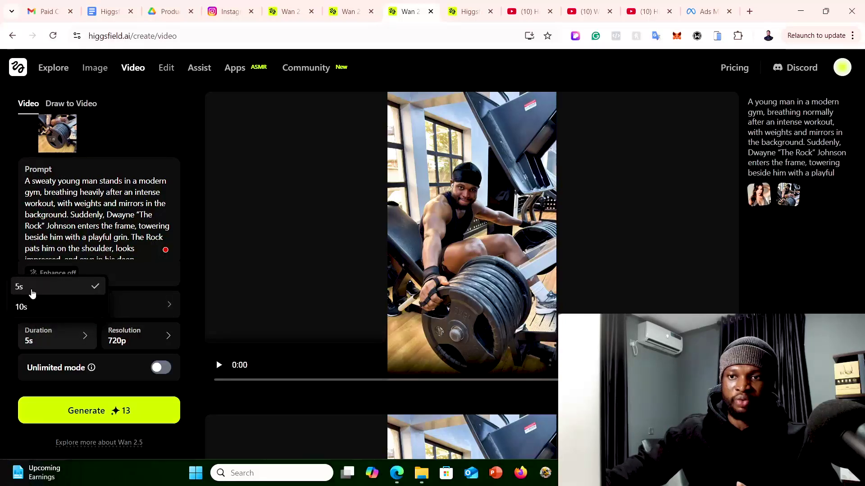
click(130, 343)
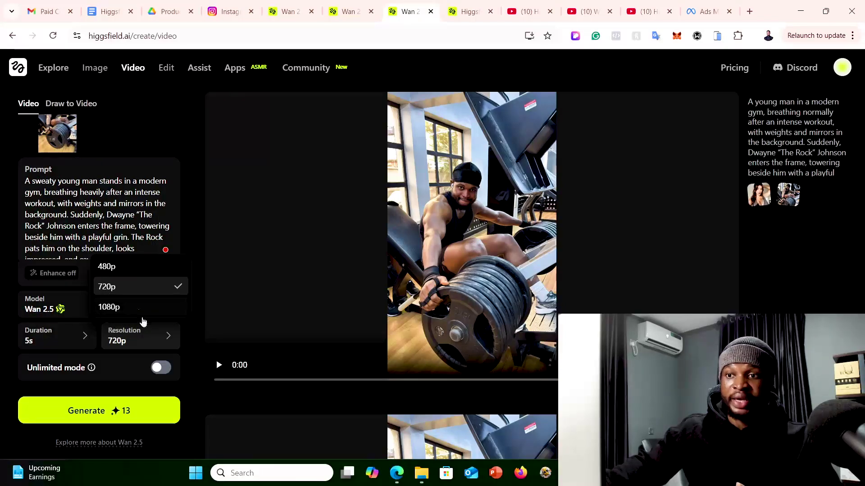
click(138, 337)
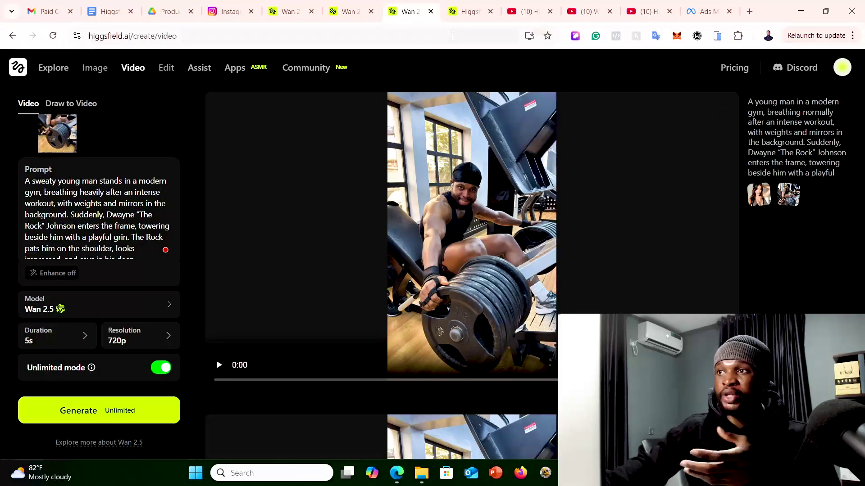
click(454, 14)
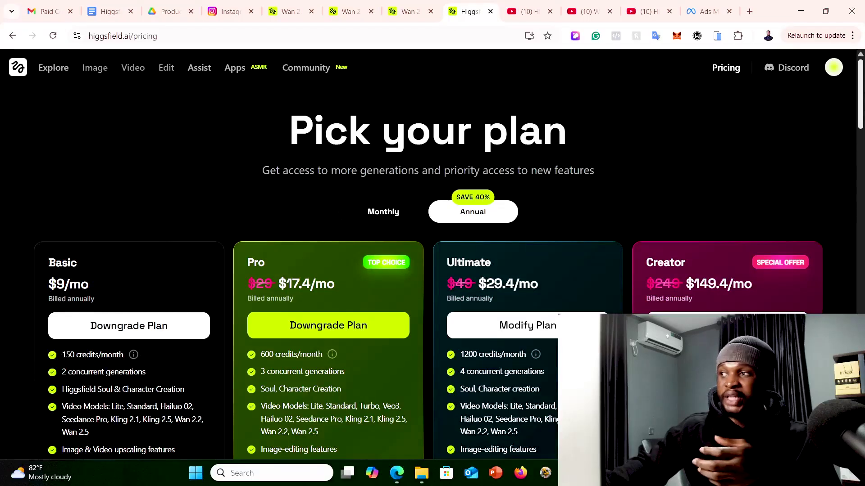
scroll(589, 215, down, 3)
scroll(588, 215, up, 2)
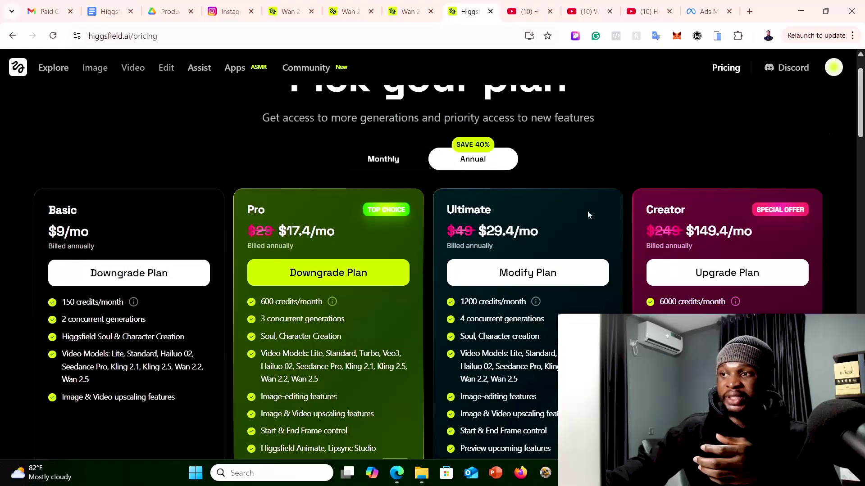
double_click(454, 209)
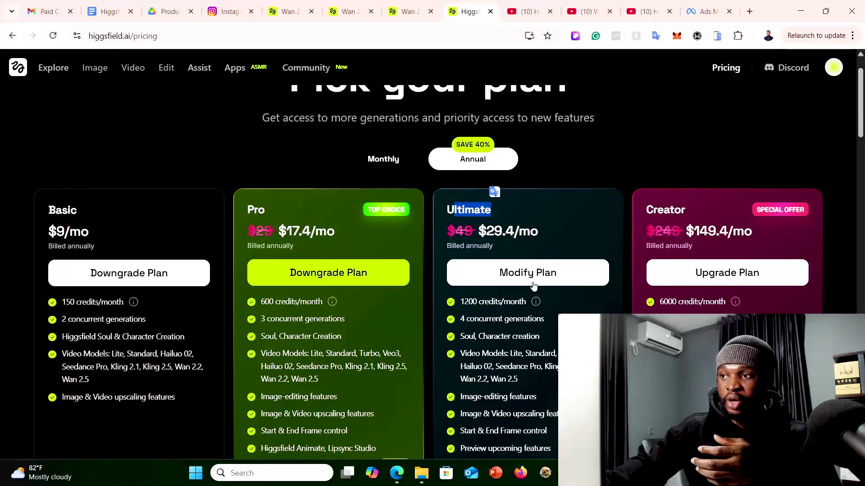
scroll(475, 215, down, 2)
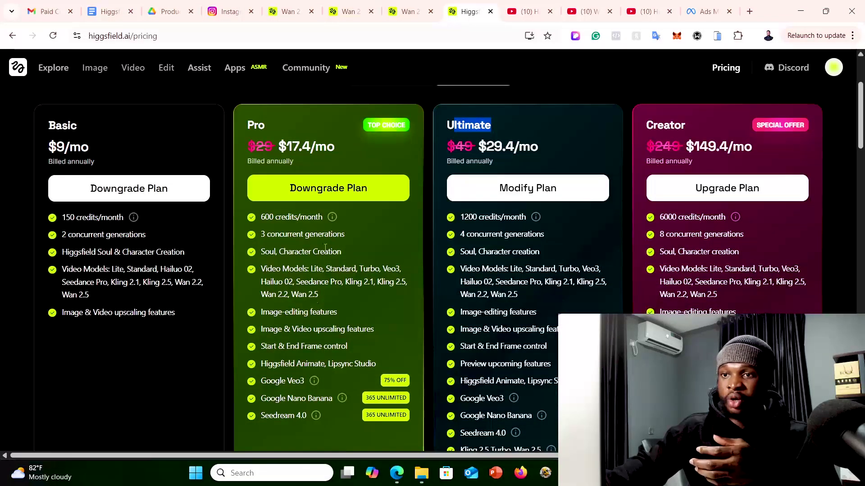
scroll(588, 167, up, 1)
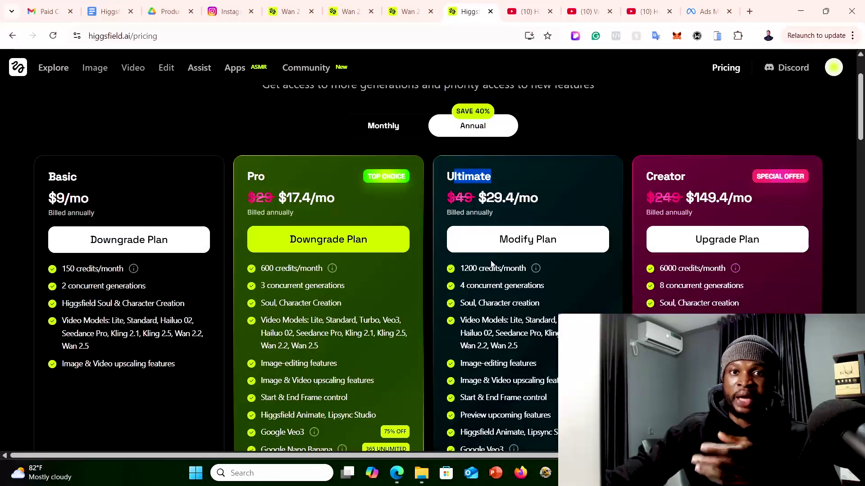
click(391, 10)
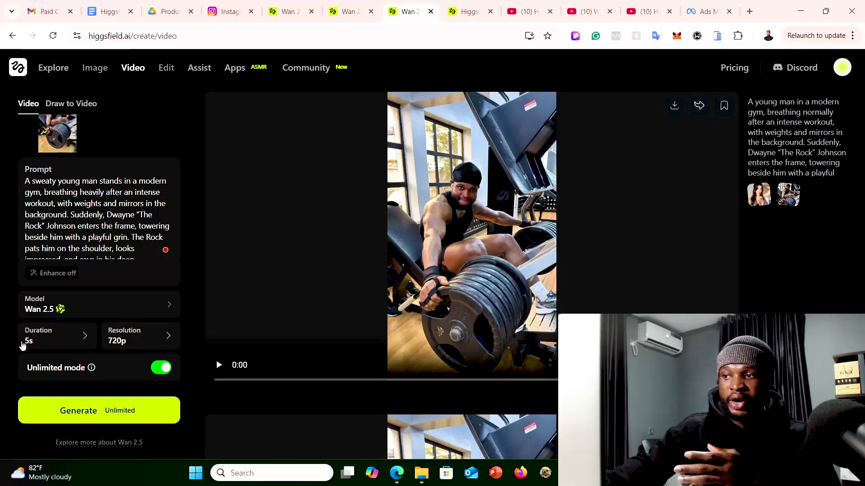
Generate the video of The Rock beside the young man and play the finished 5-second clip.
click(83, 412)
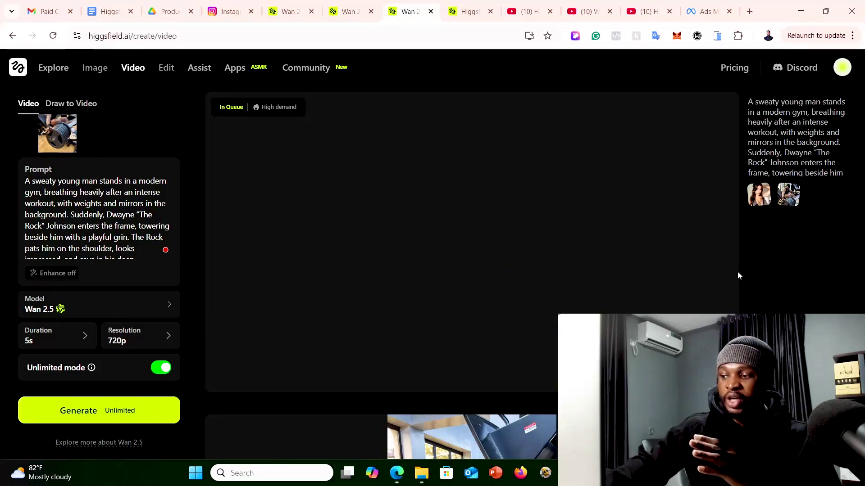
scroll(738, 275, down, 5)
scroll(737, 271, down, 2)
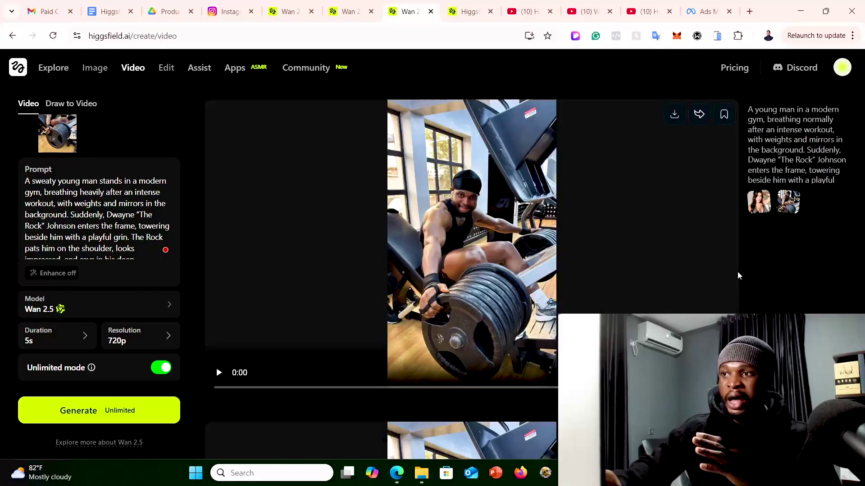
click(500, 224)
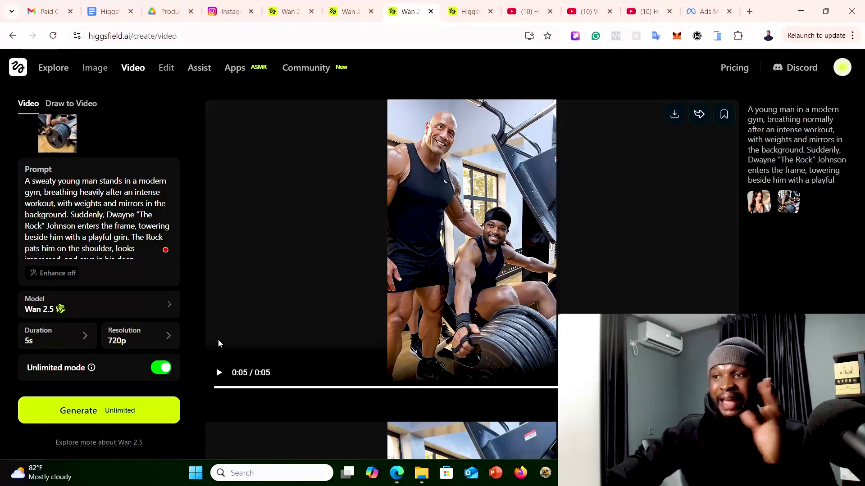
click(219, 373)
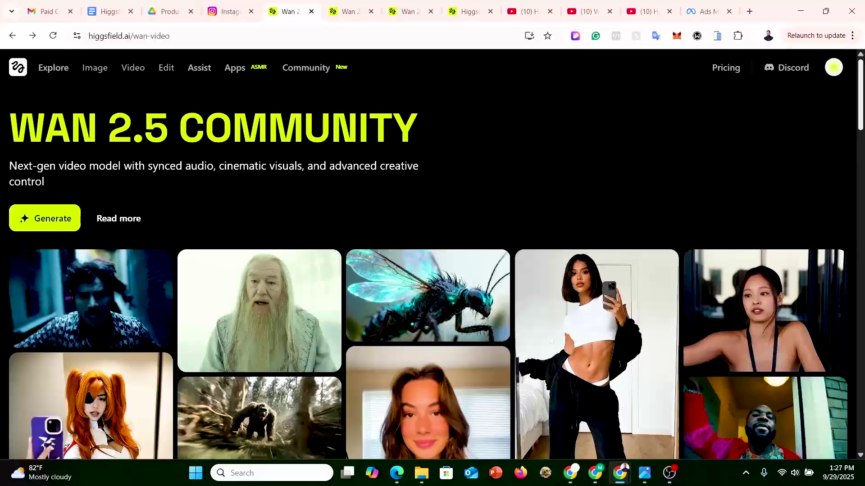
Scroll through the WAN 2.5 Community grid to browse the example clips.
scroll(432, 270, down, 6)
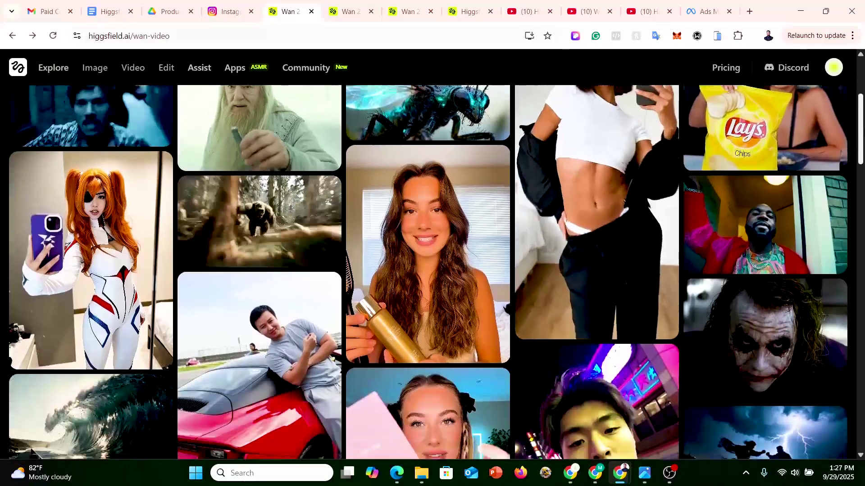
scroll(860, 168, down, 3)
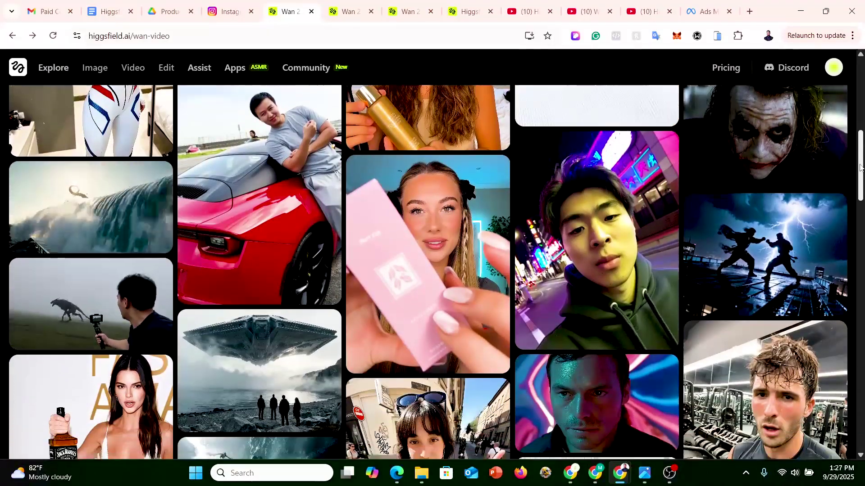
drag(859, 167, 858, 388)
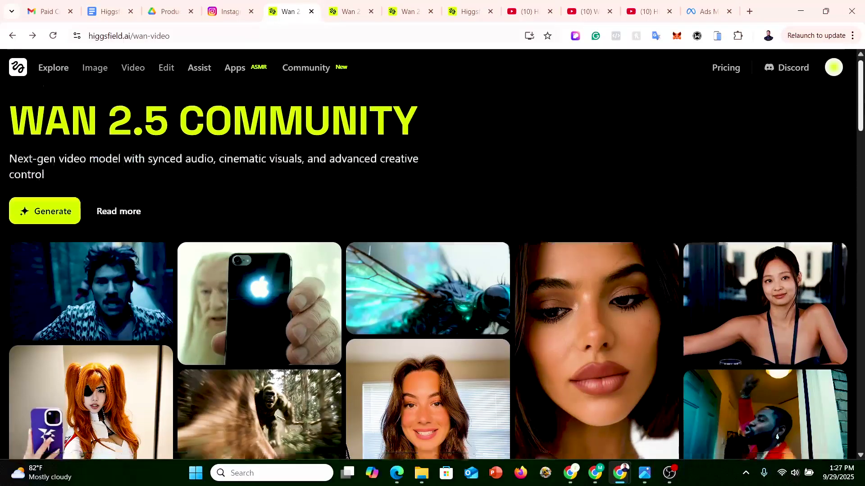
scroll(432, 270, down, 5)
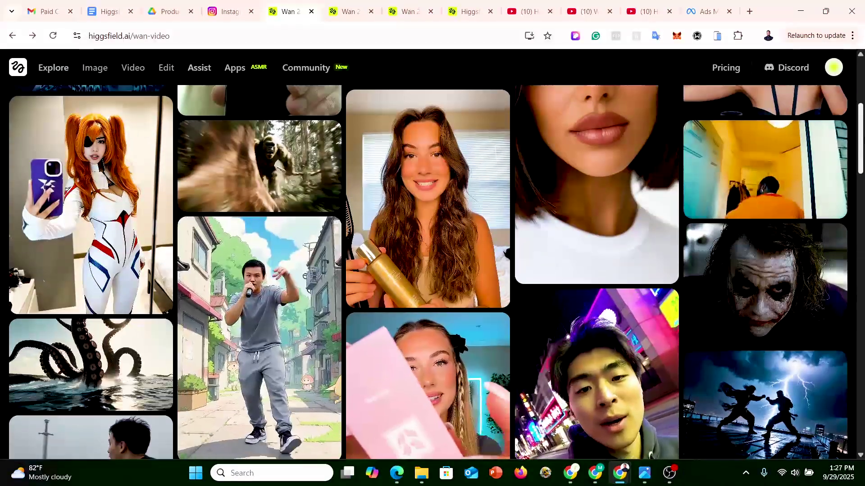